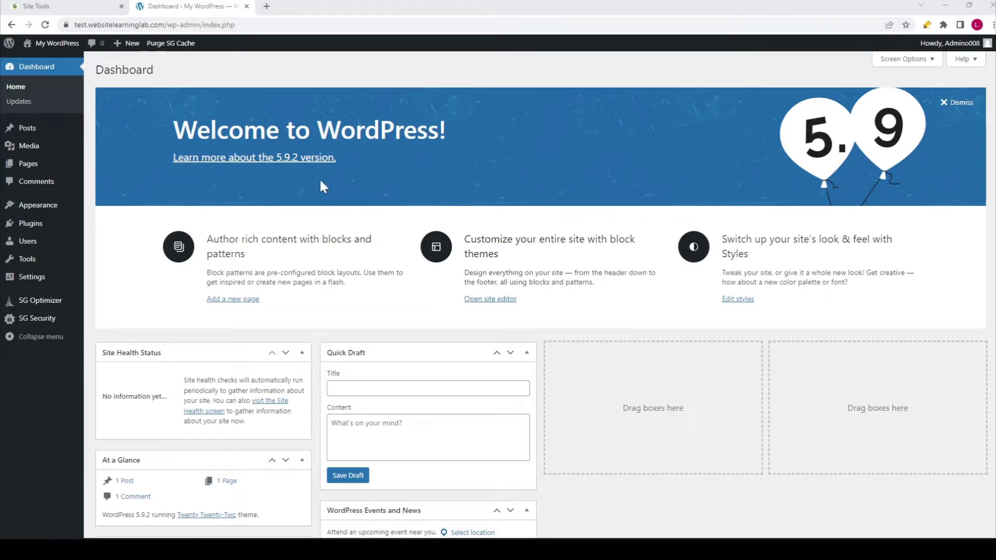
- Open the Plugins list, then go to the Add Plugins page
click(33, 224)
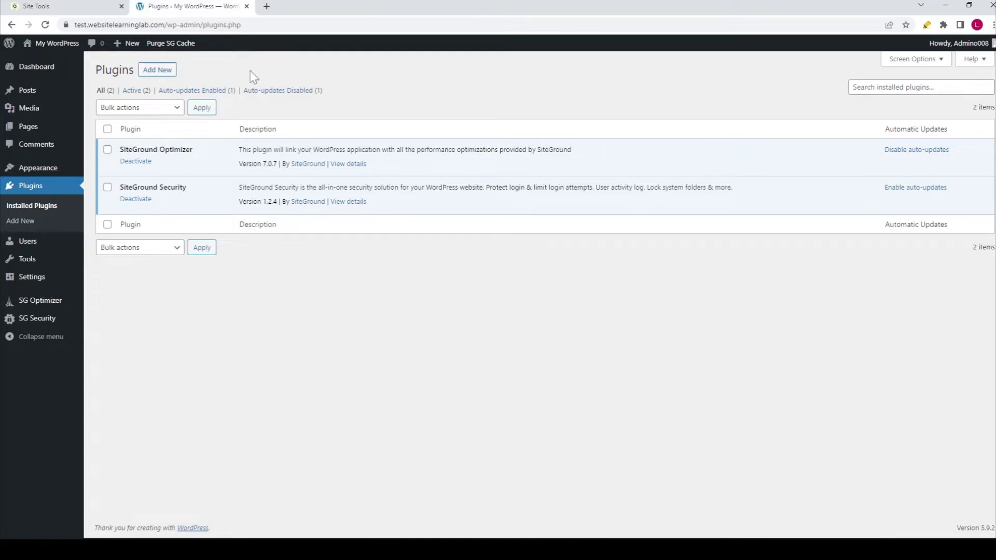
click(157, 69)
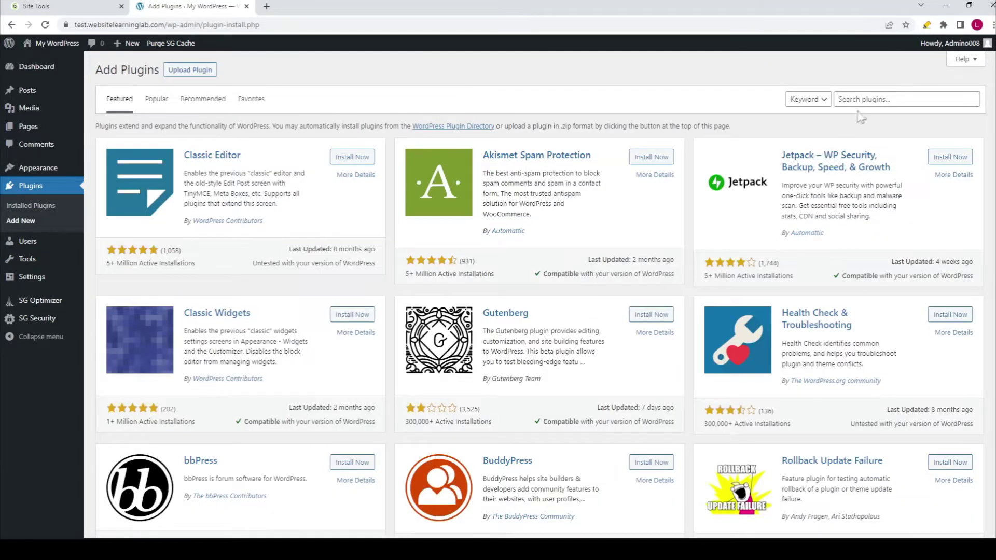
- Search the plugin directory for 'all-' and install All-in-One WP Migration
click(909, 101)
text(all-in-one)
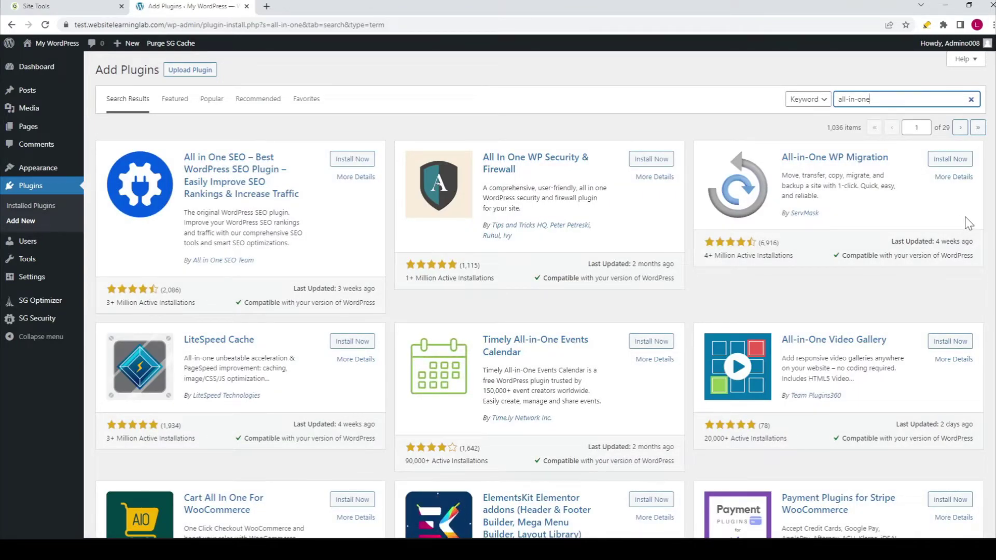
drag(781, 157, 899, 166)
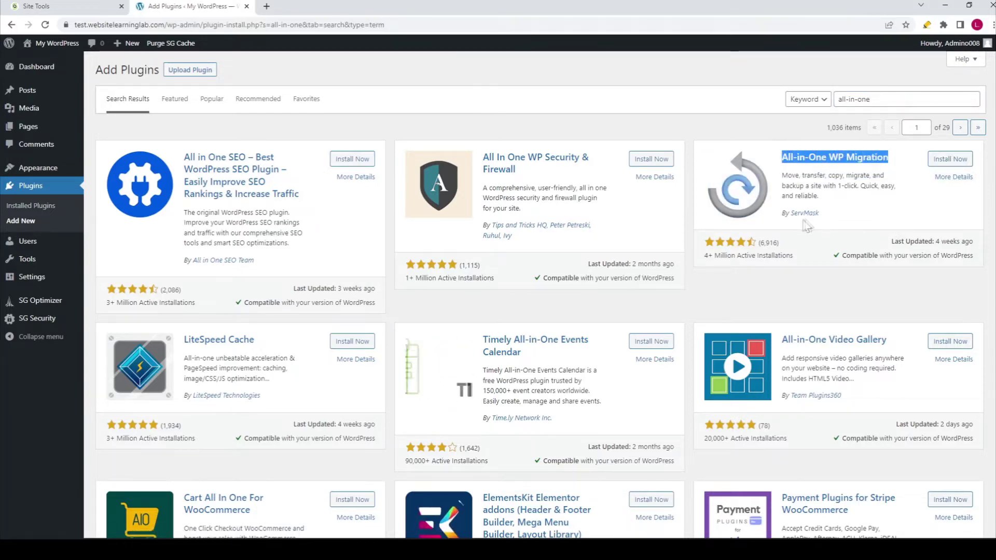
click(903, 211)
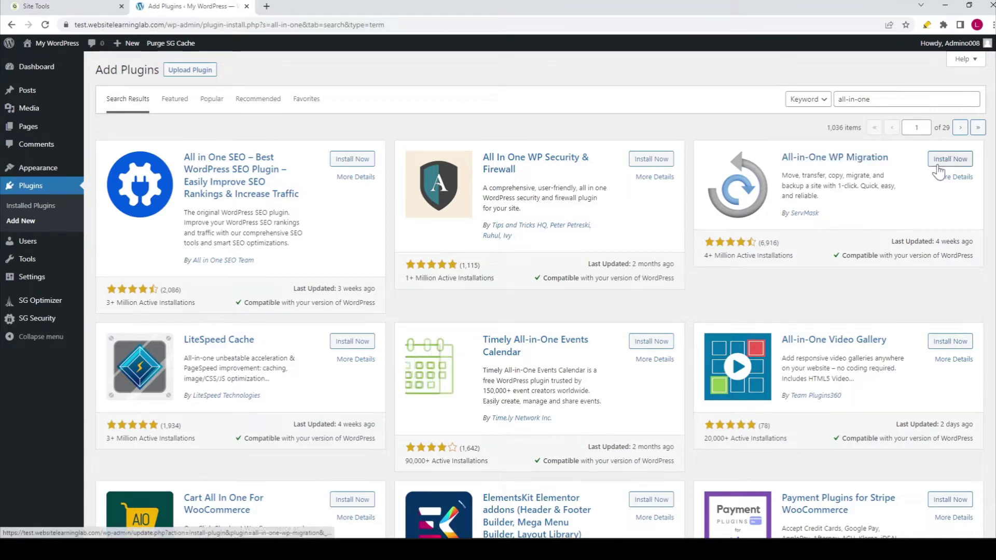
click(955, 169)
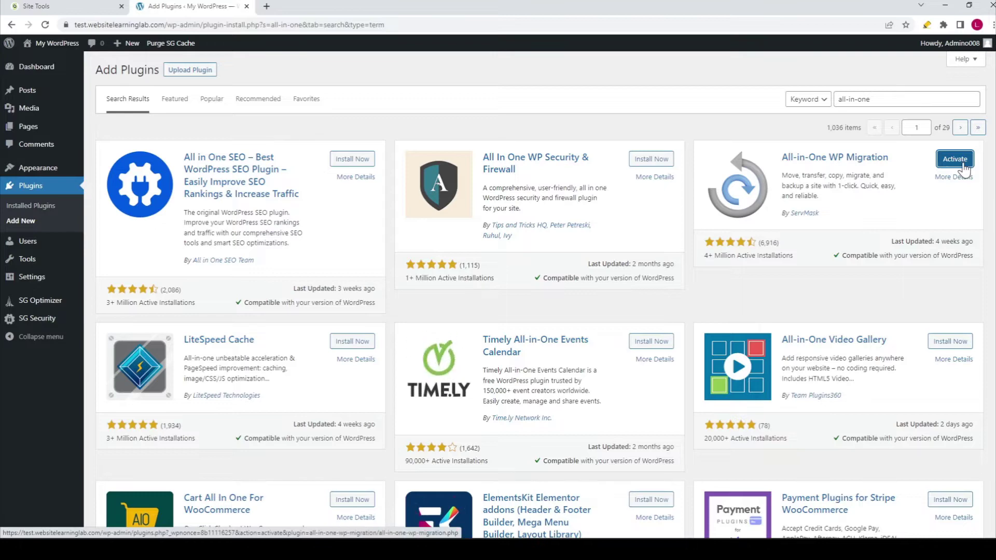
- Activate All-in-One WP Migration and enable auto-updates for it
click(963, 166)
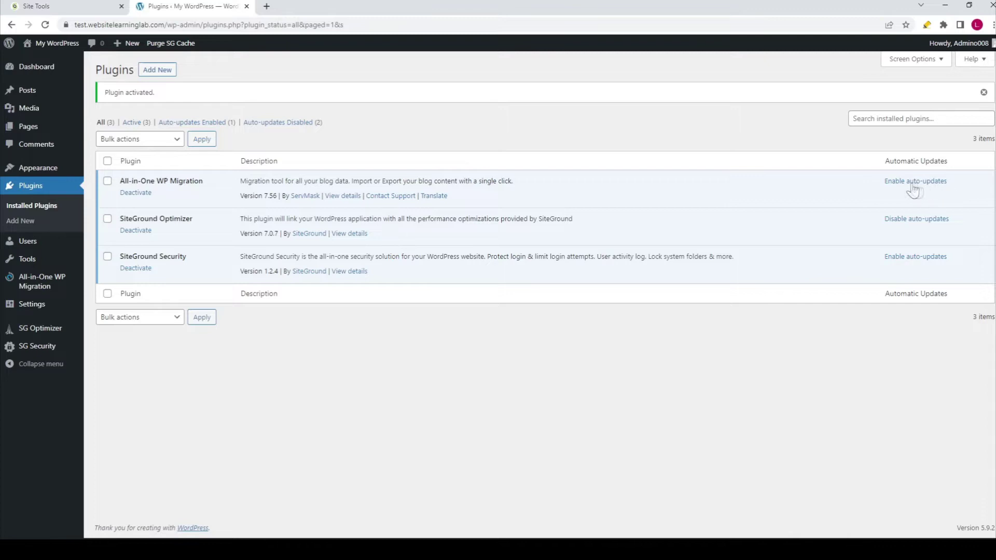
click(895, 187)
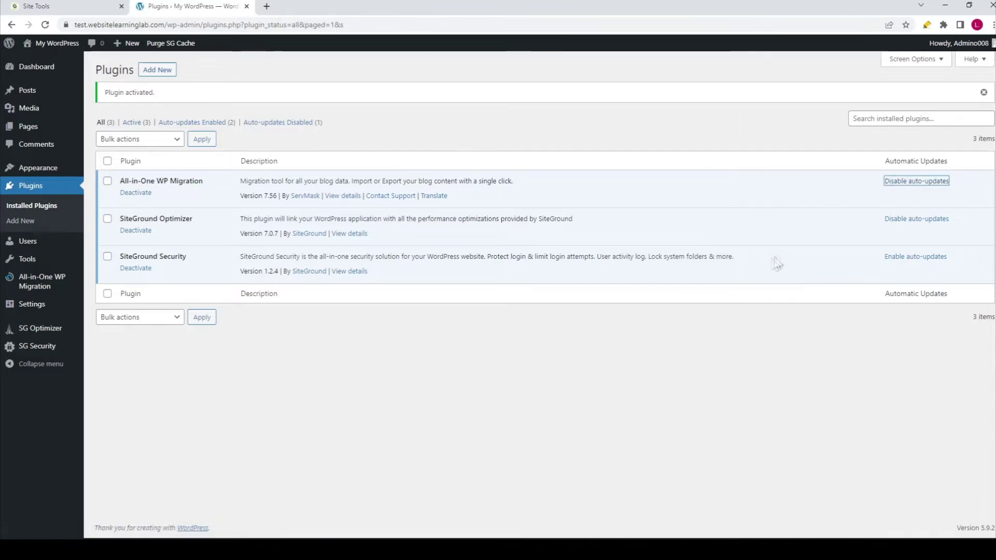
mouse_move(53, 285)
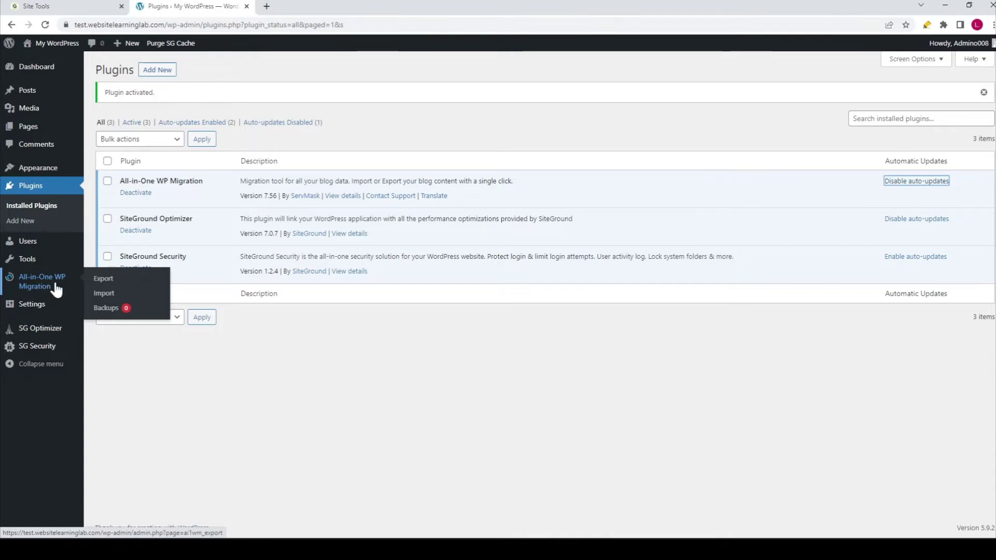
- Export the whole site to FILE with All-in-One WP Migration's Export page
click(104, 283)
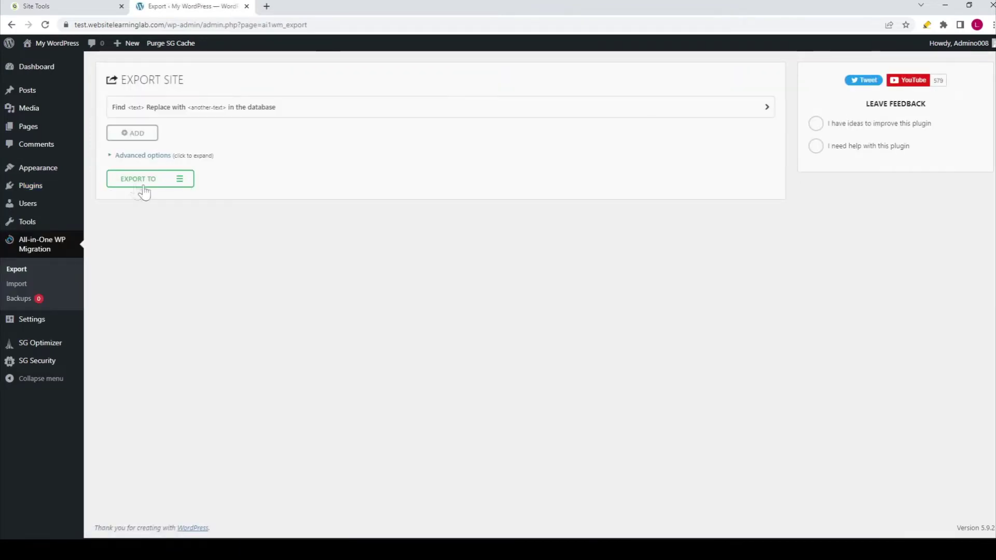
click(179, 190)
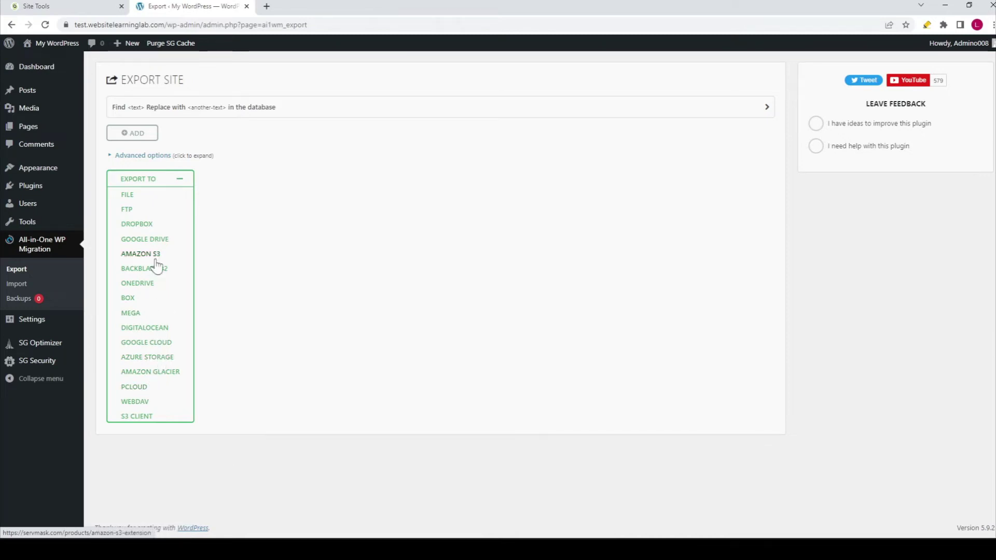
click(127, 196)
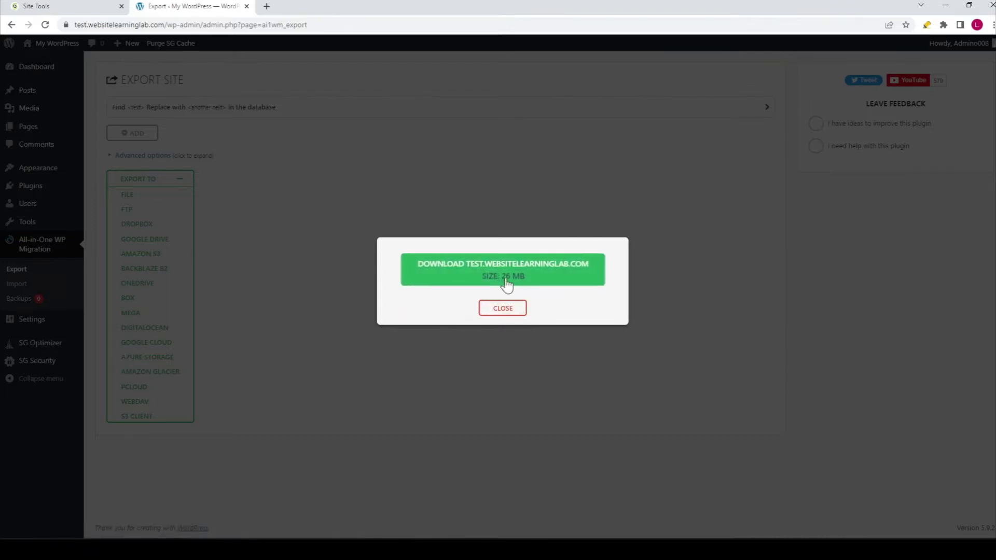
- Download the .wpress export file, close the export dialog, and show the database find/replace fields
click(544, 275)
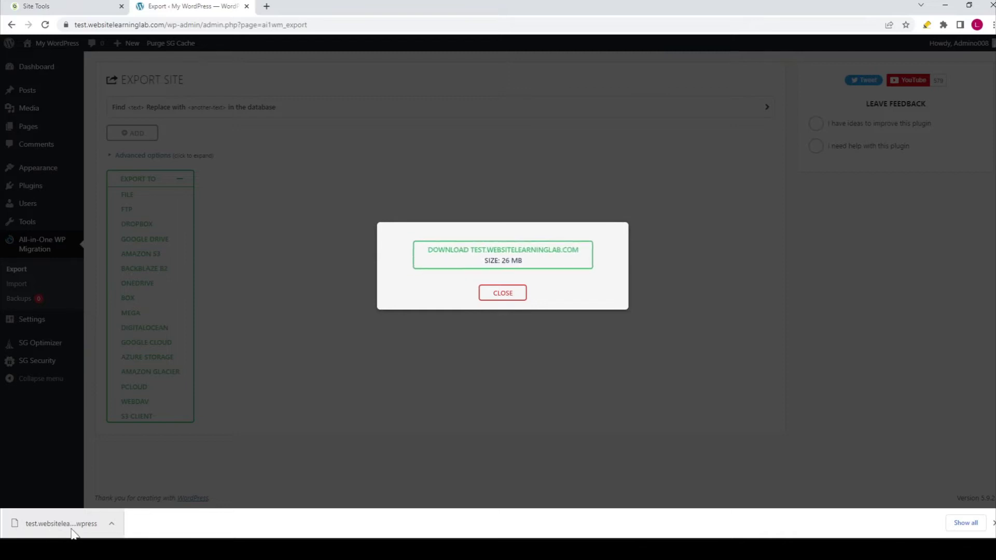
click(501, 299)
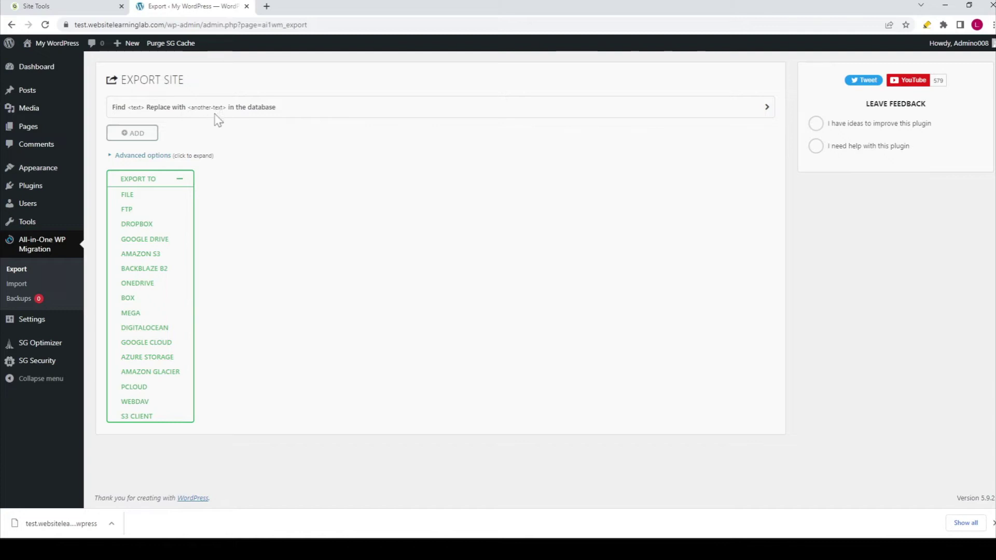
click(281, 114)
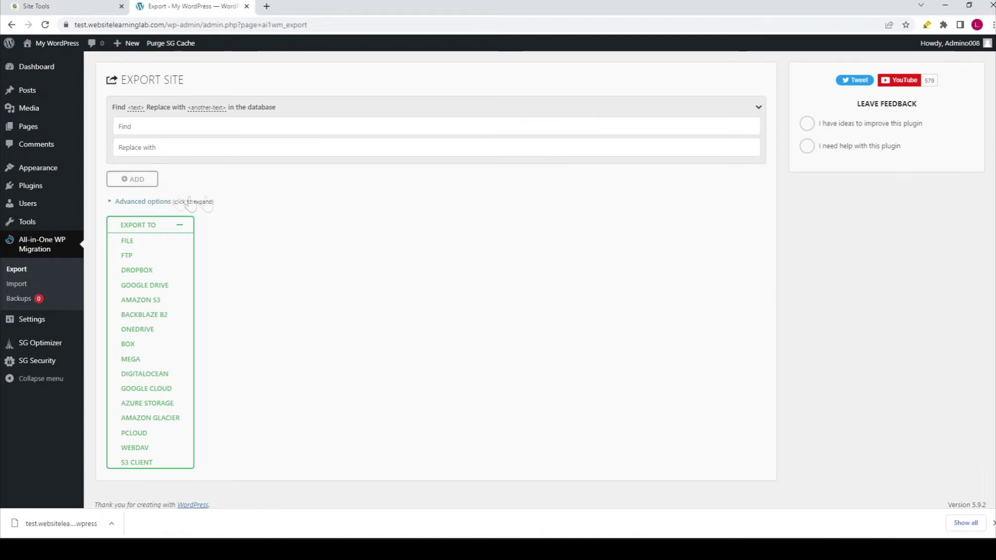
- Copy the domain test.websitelearninglab from the browser's address bar
click(152, 127)
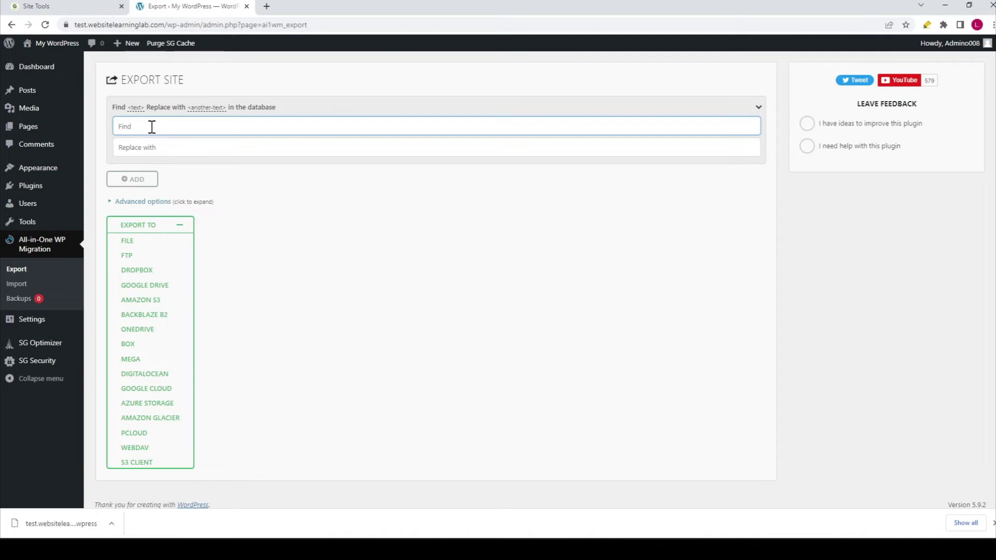
click(149, 24)
click(148, 25)
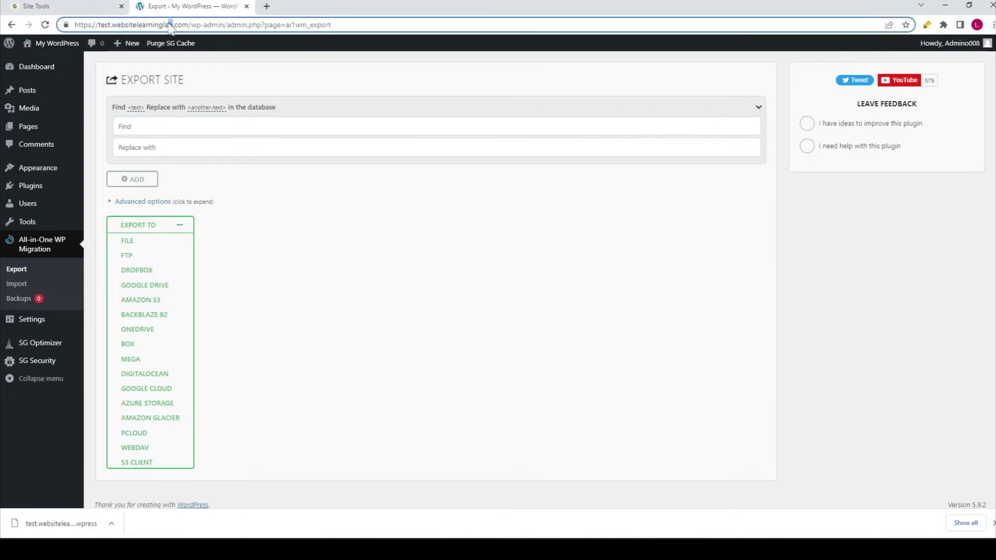
drag(173, 24, 98, 44)
key(ctrl+c)
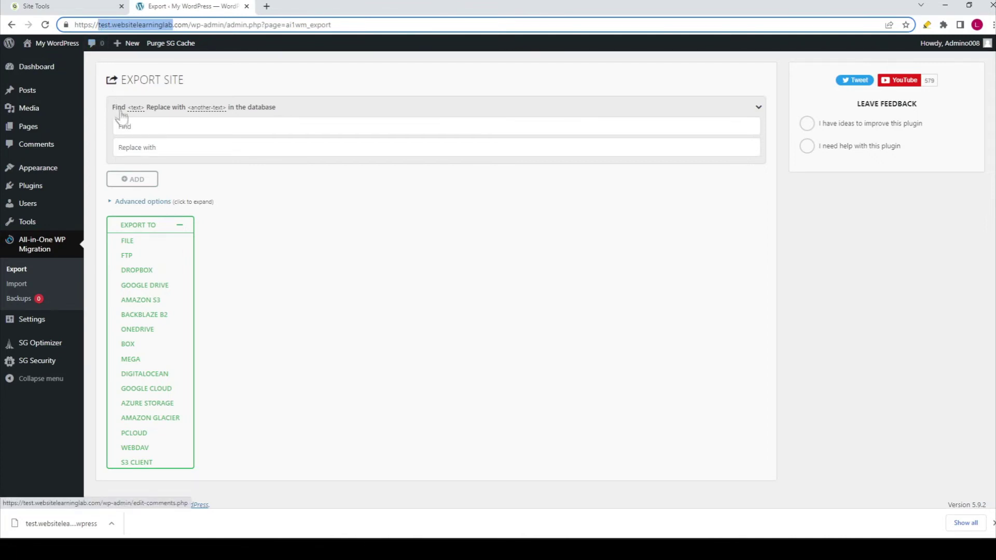
- Set the database find/replace to change test.websitelearninglab into exampletutorial
click(185, 130)
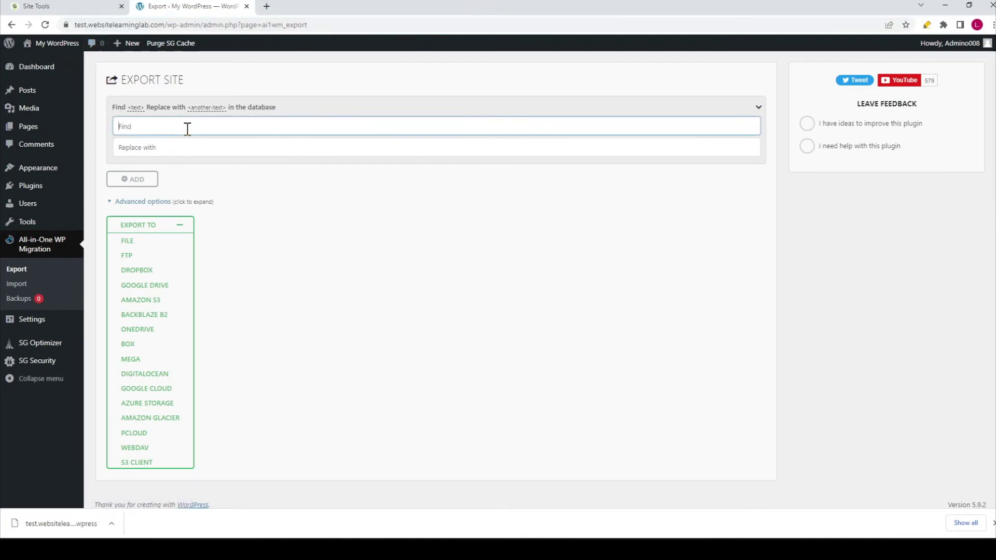
key(ctrl+v)
key(Tab)
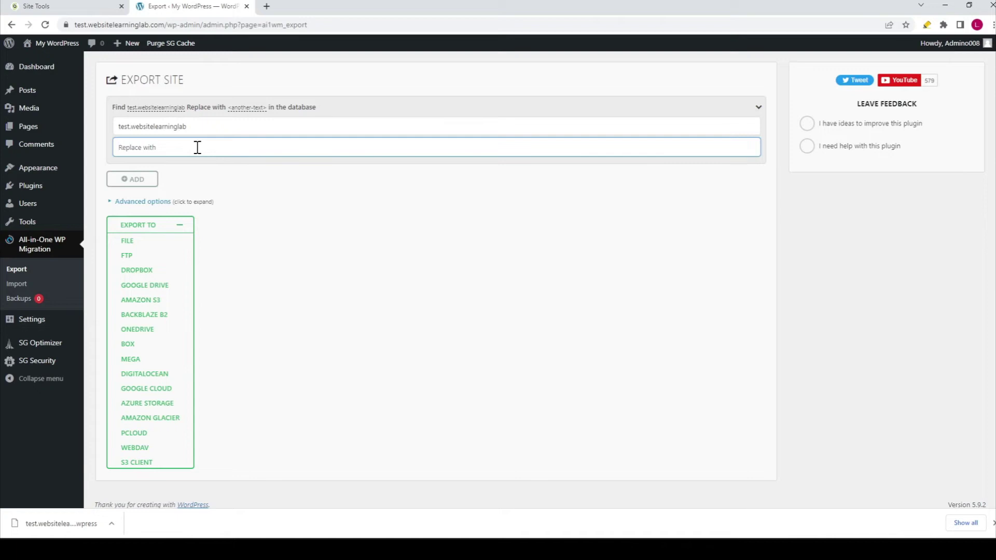
text(examp)
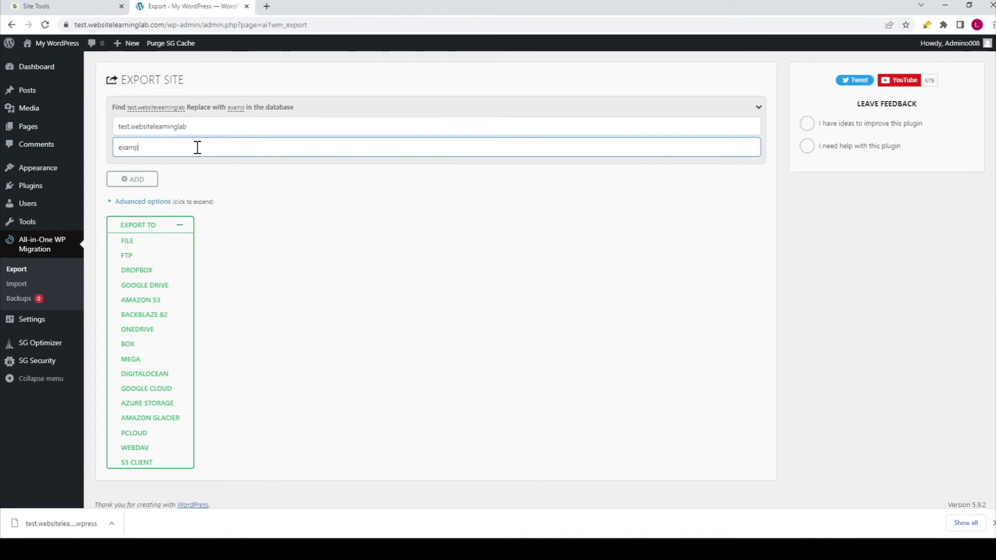
text(letutorial)
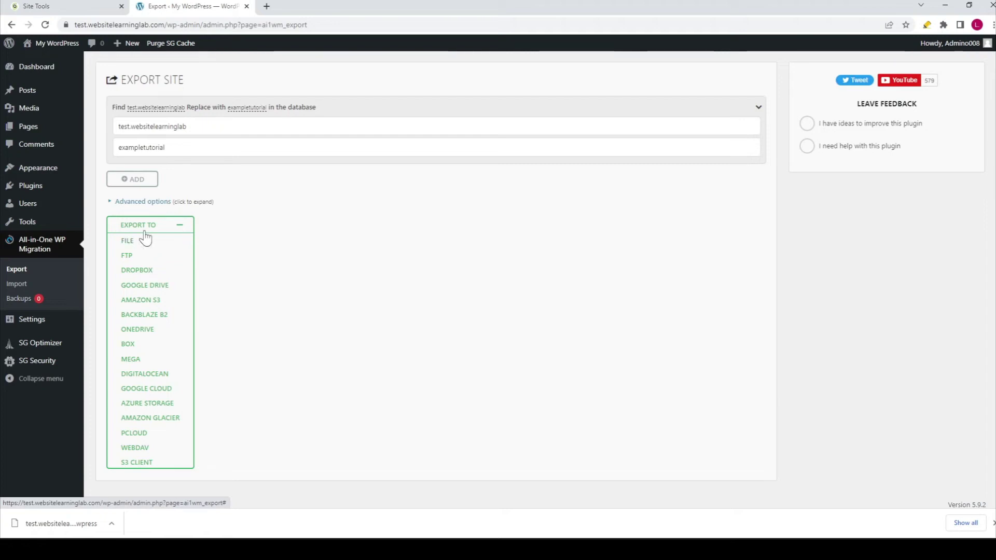
drag(193, 127, 115, 136)
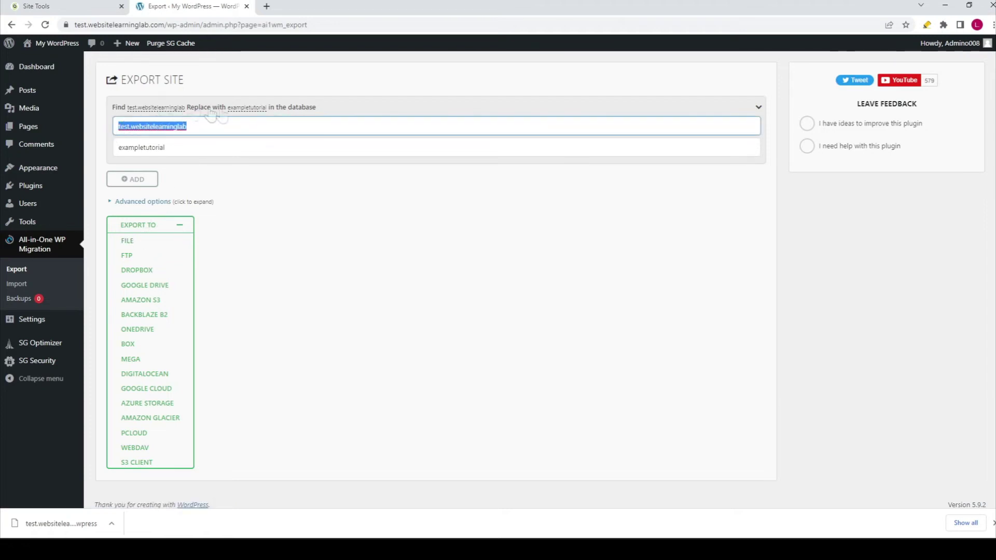
click(186, 151)
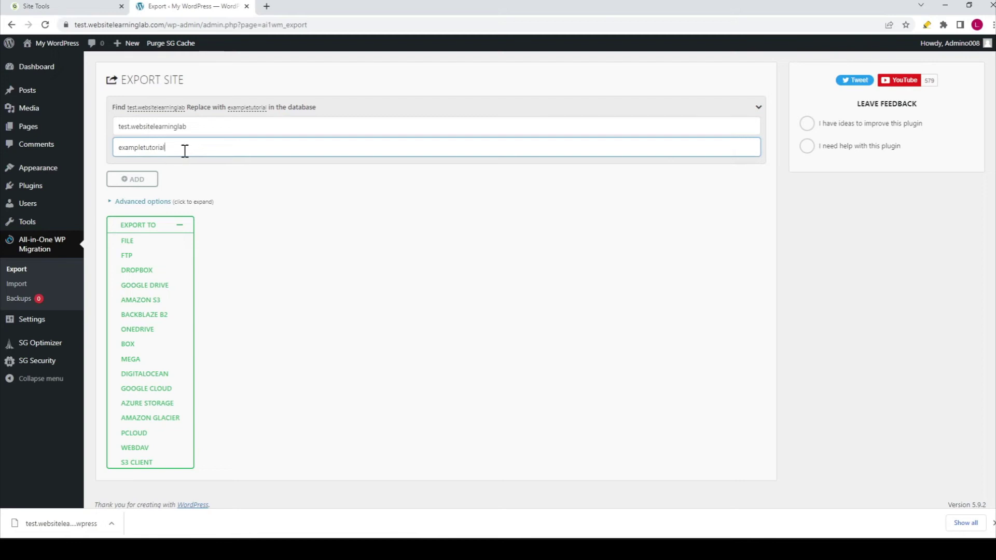
drag(185, 151, 10, 159)
click(328, 217)
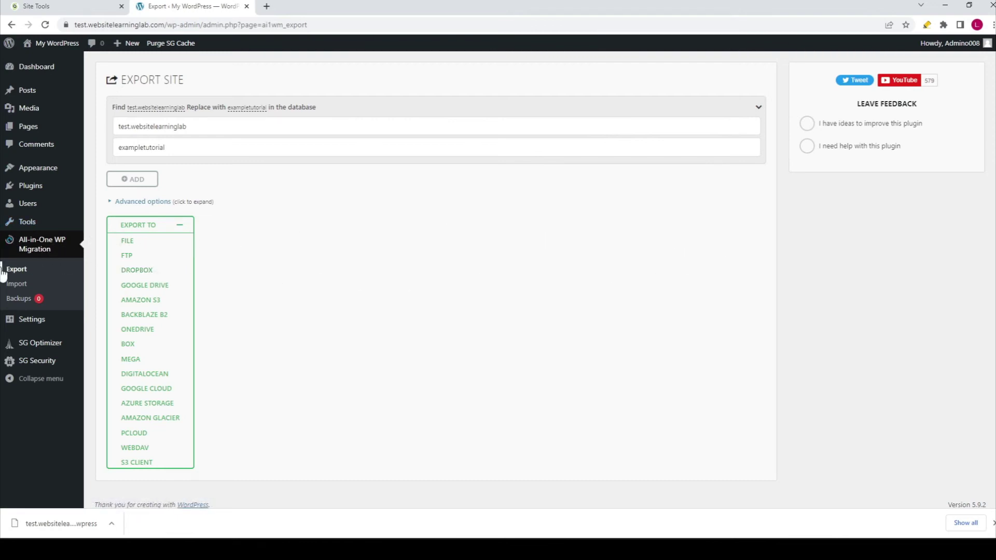
click(16, 286)
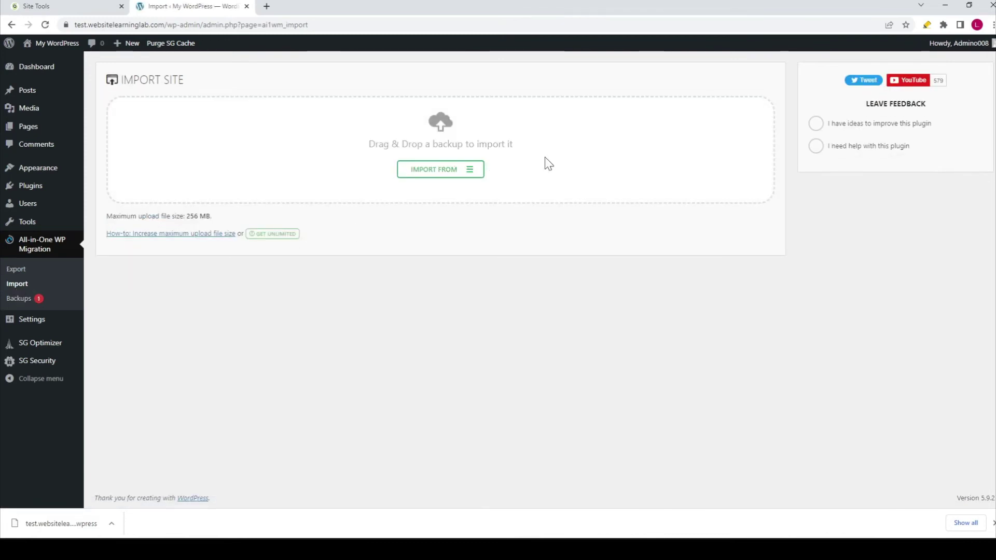
- Import the downloaded .wpress backup by dropping it onto the Import Site drop zone
click(470, 175)
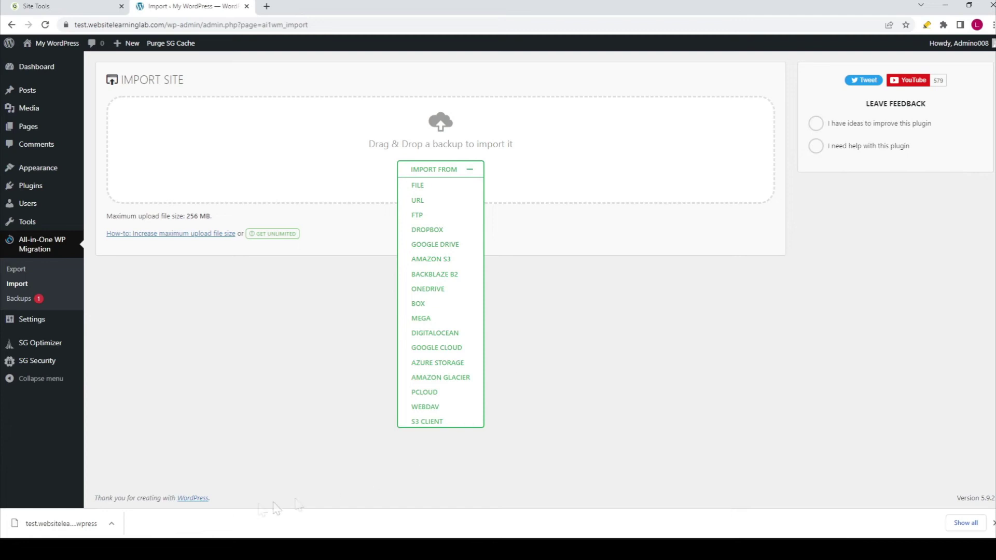
drag(65, 524, 354, 136)
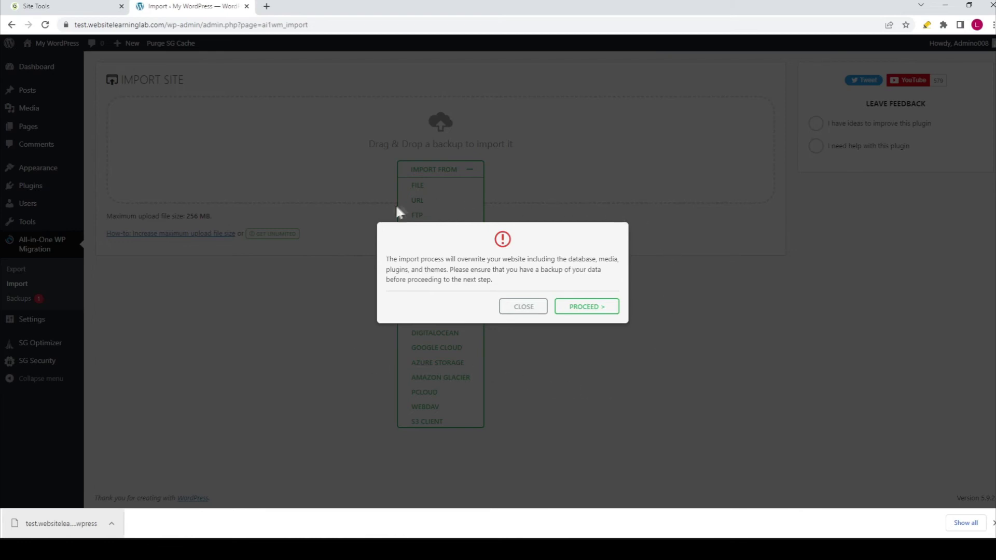
click(606, 313)
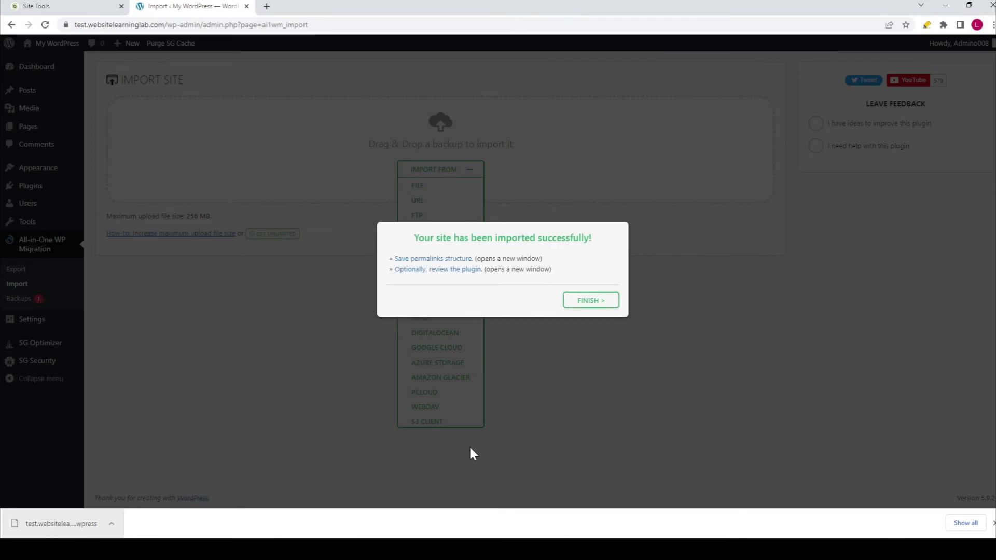
- Check the 'imported successfully' message and close it with FINISH
drag(400, 234, 610, 241)
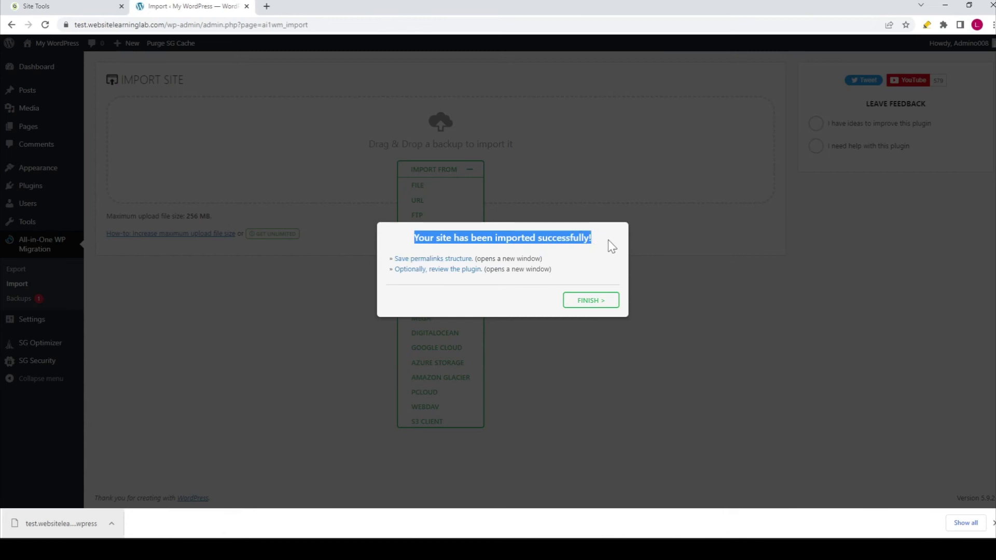
click(612, 246)
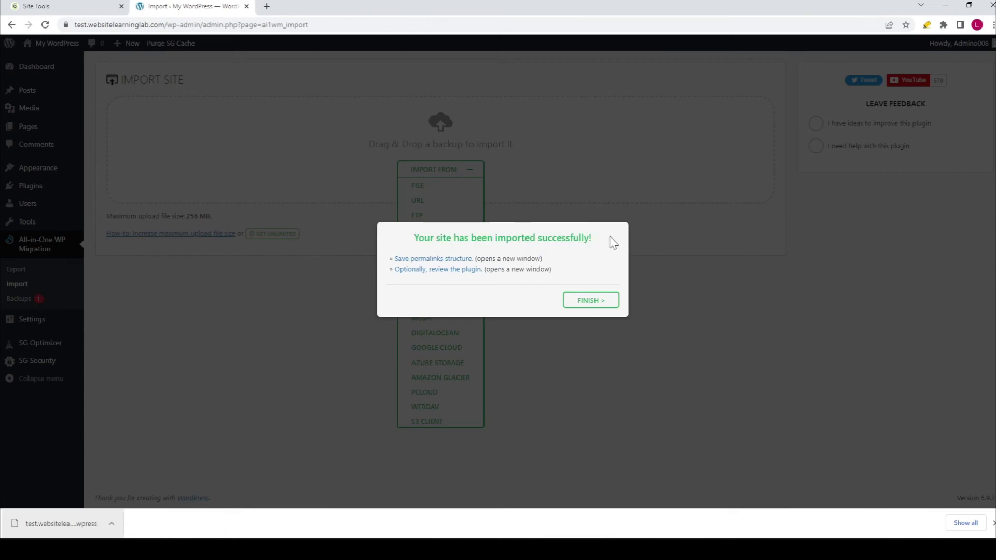
click(591, 302)
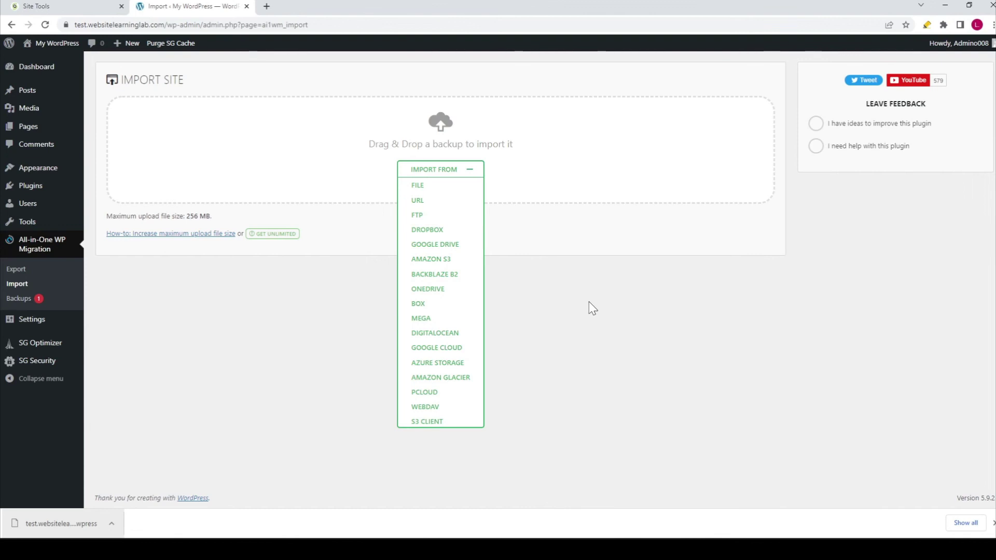
- Go back to All-in-One WP Migration's Export page
click(15, 269)
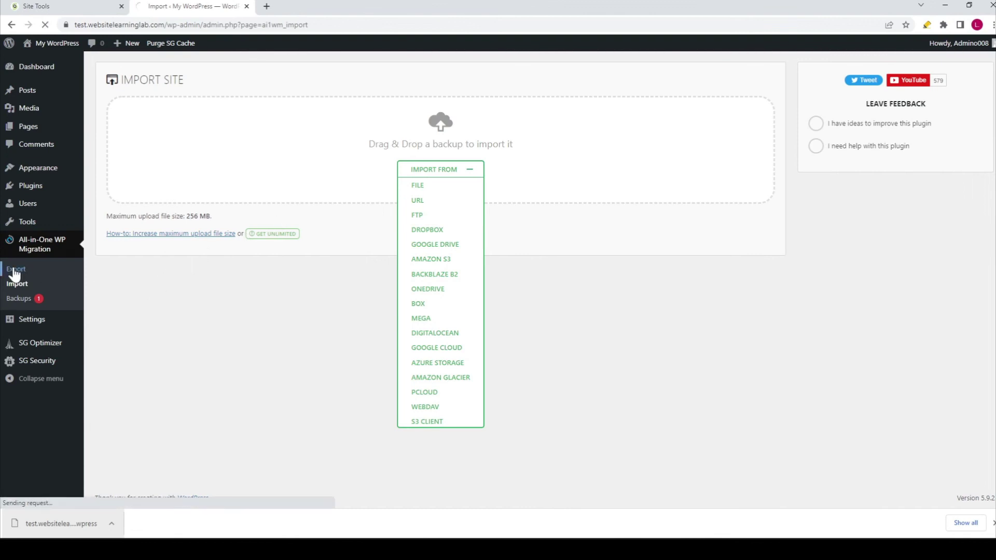